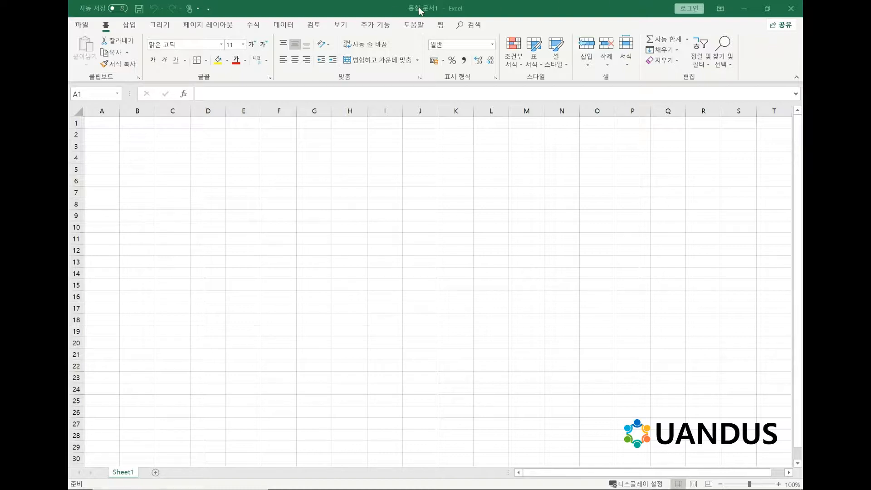
left_click(287, 26)
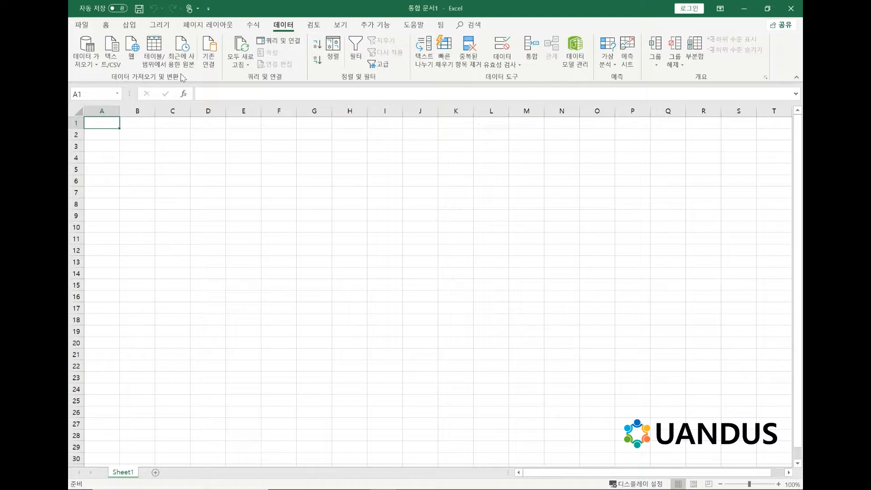
left_click(79, 27)
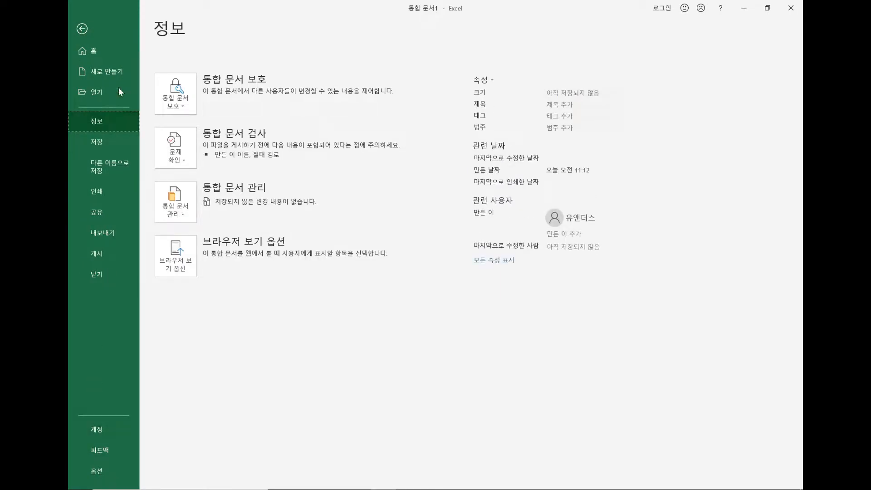
left_click(84, 27)
left_click(91, 64)
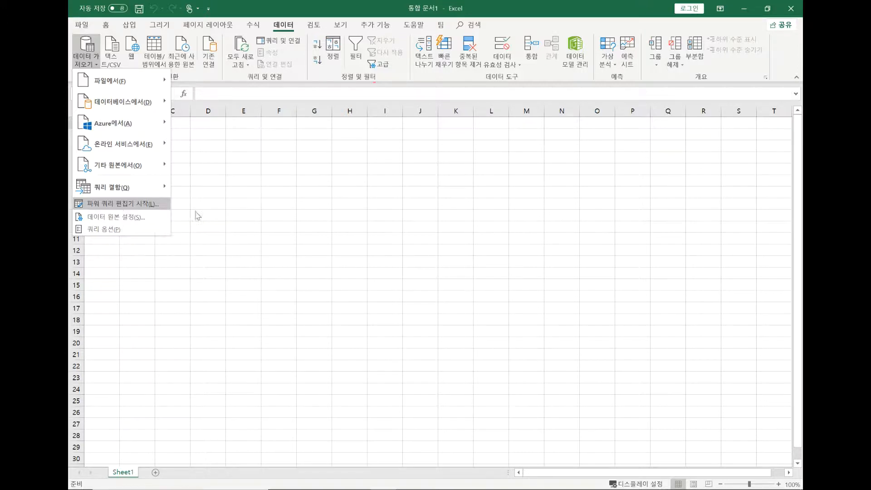
left_click(258, 186)
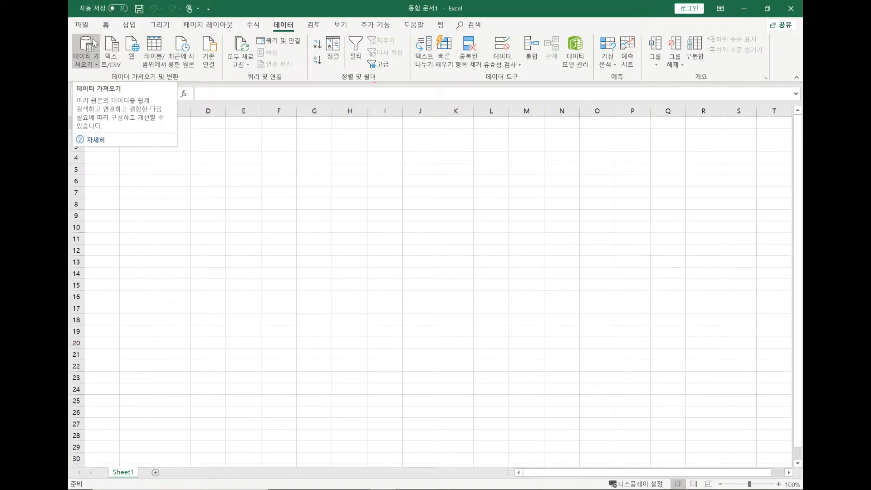
Review the list of available COM add-ins (COM 추가 기능) through the Excel options, leaving the selections as they are.
left_click(83, 25)
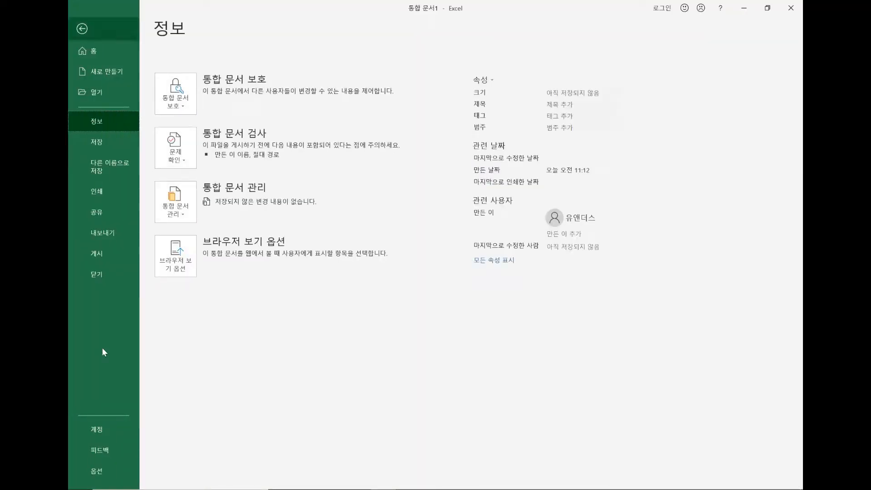
left_click(94, 471)
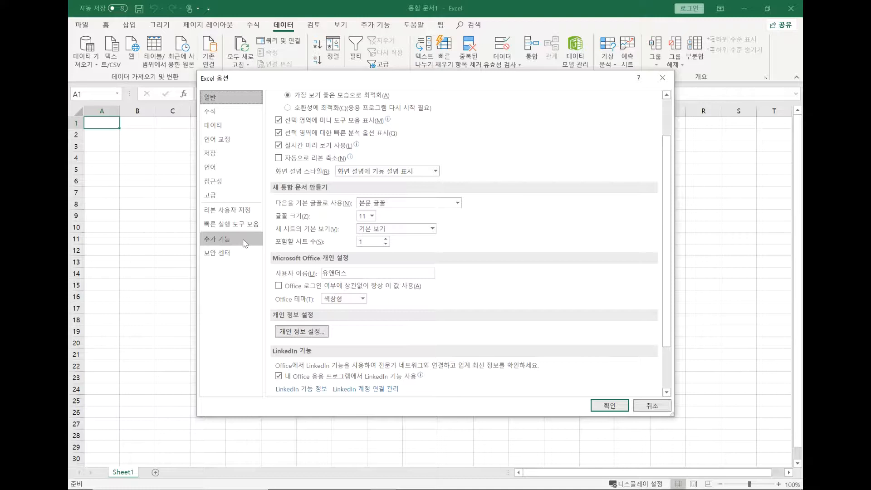
left_click(244, 239)
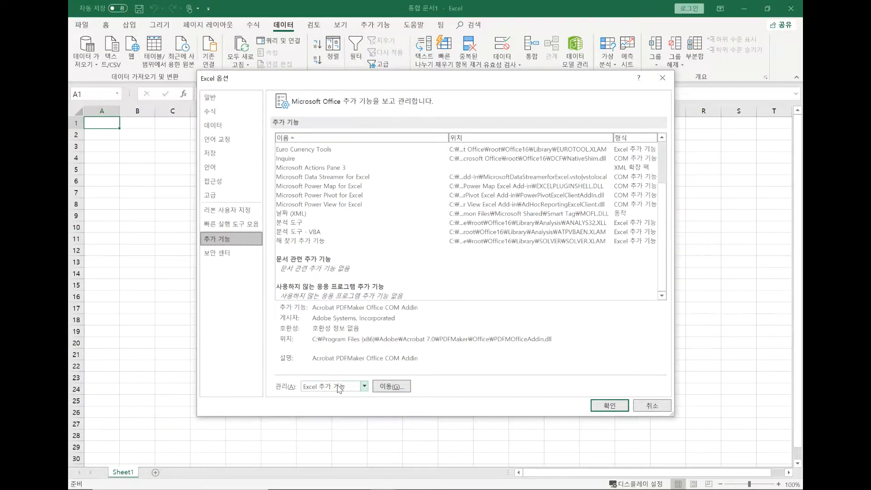
left_click(364, 386)
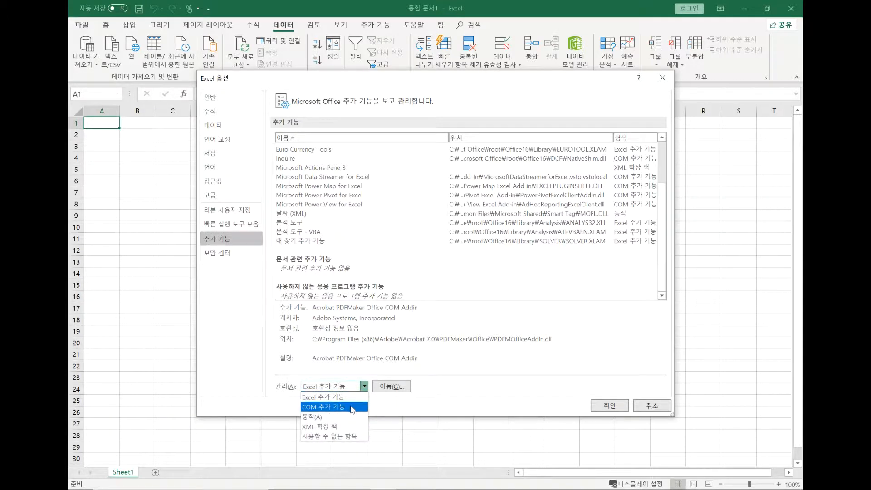
left_click(352, 407)
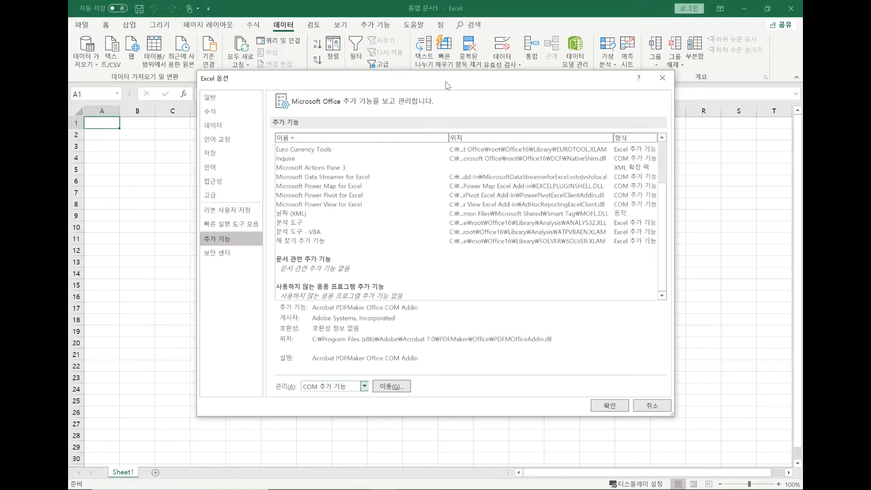
left_click_drag(445, 80, 460, 34)
left_click(419, 339)
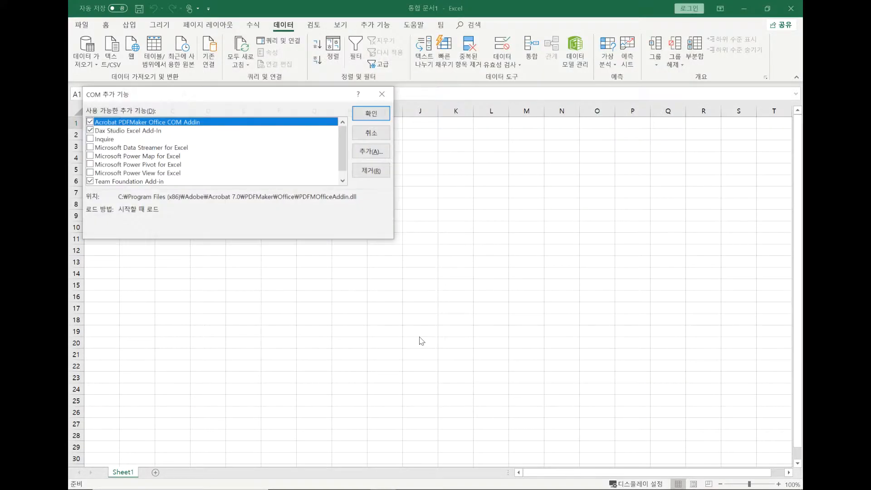
left_click_drag(288, 93, 521, 91)
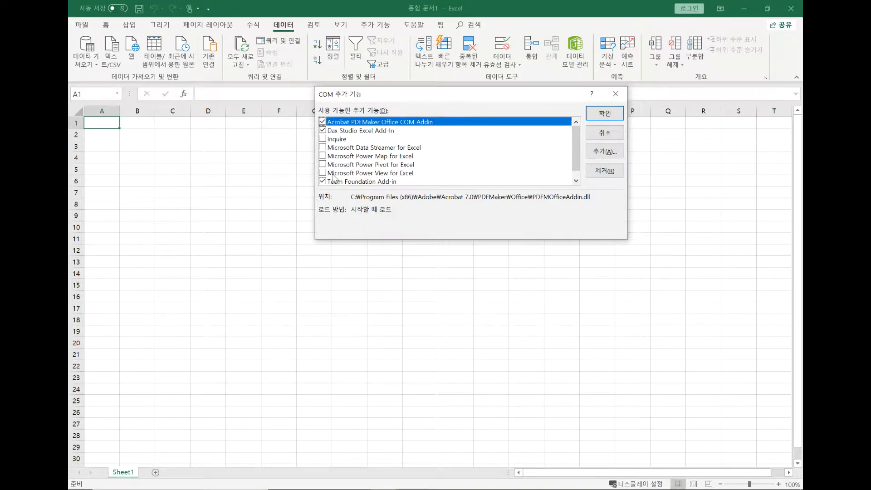
scroll(576, 139, "down", 1)
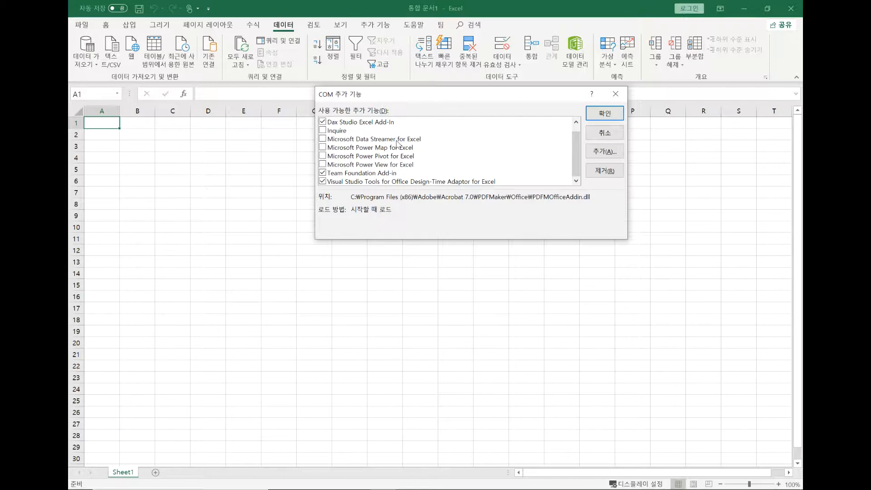
left_click(616, 94)
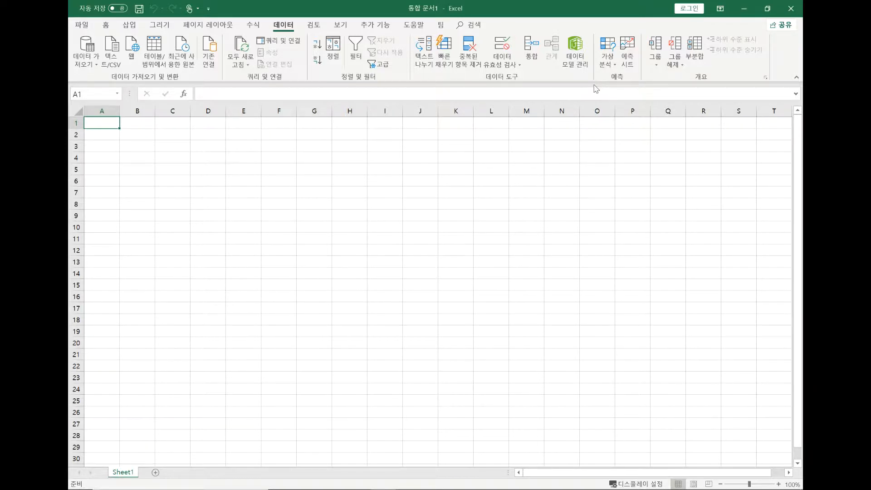
left_click(79, 22)
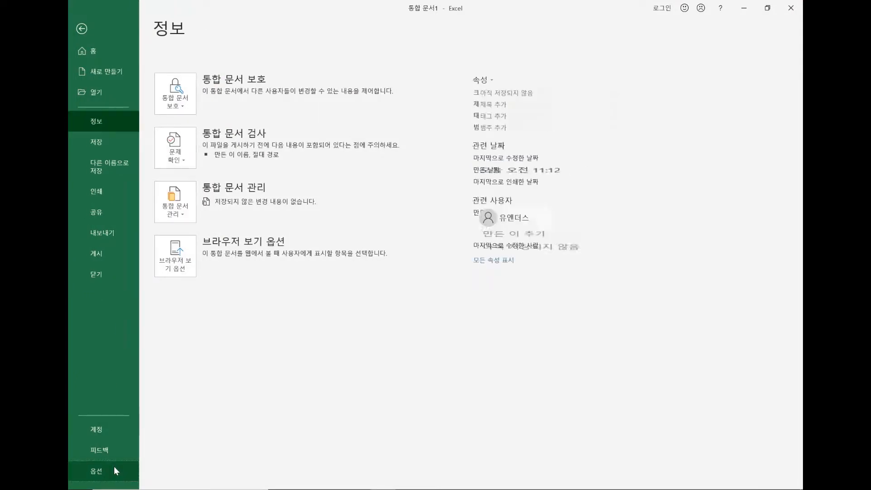
left_click(113, 467)
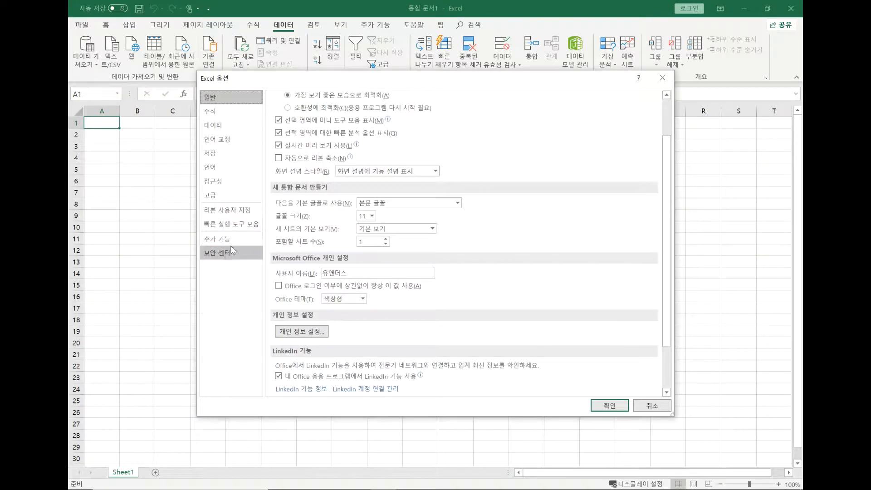
left_click(231, 240)
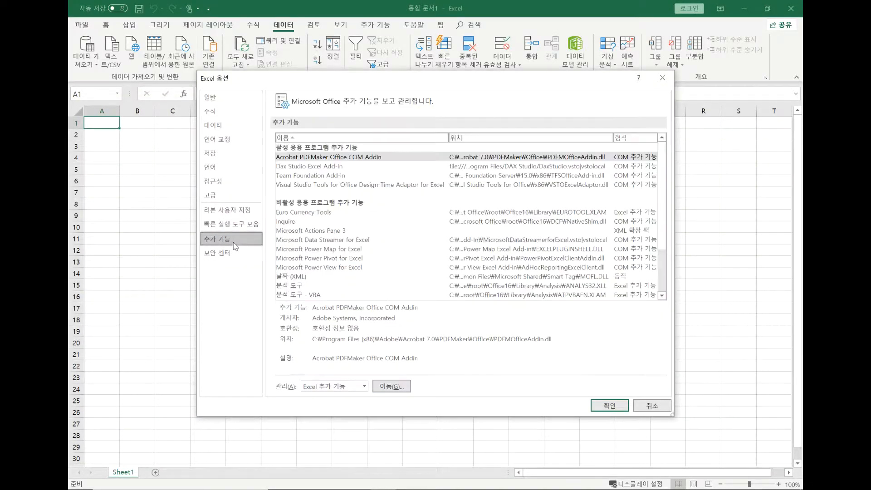
left_click(364, 386)
left_click(358, 407)
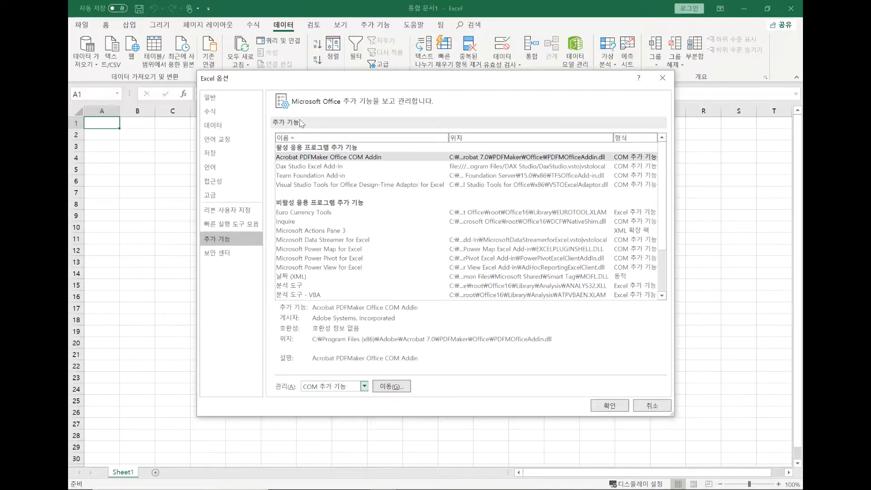
left_click(652, 406)
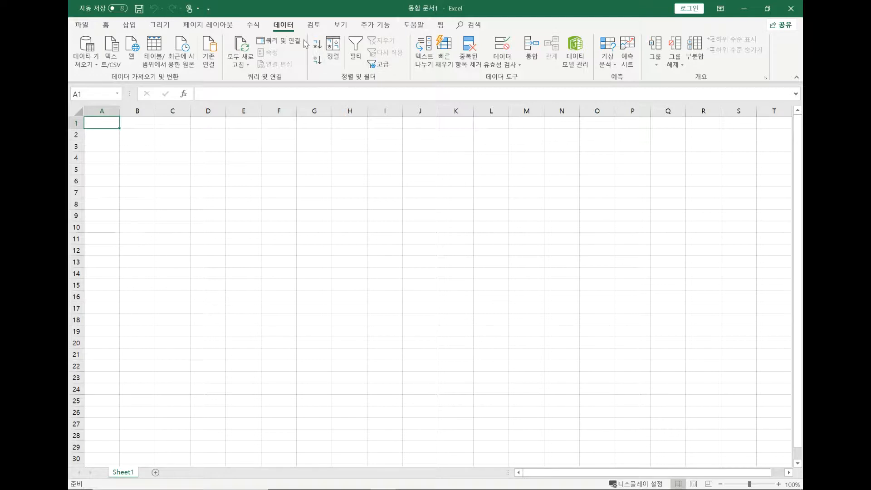
Launch the Power Query Editor (파워 쿼리 편집기) and maximize its window.
left_click(86, 51)
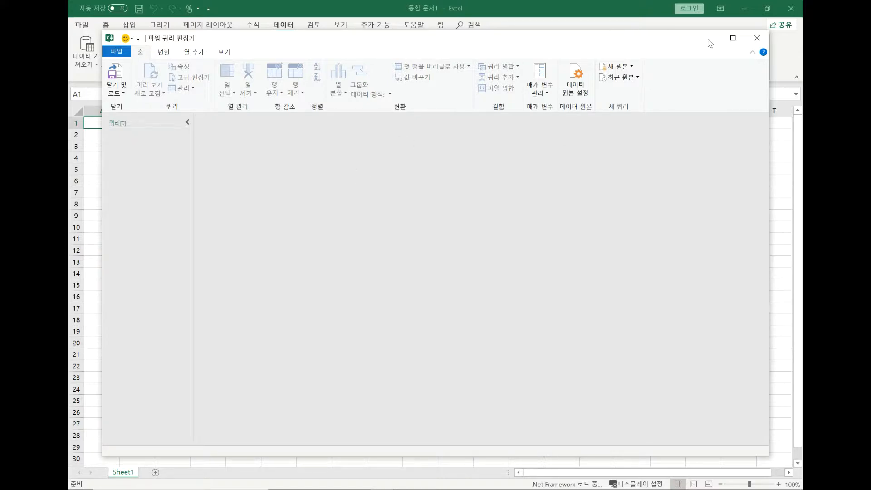
left_click(733, 39)
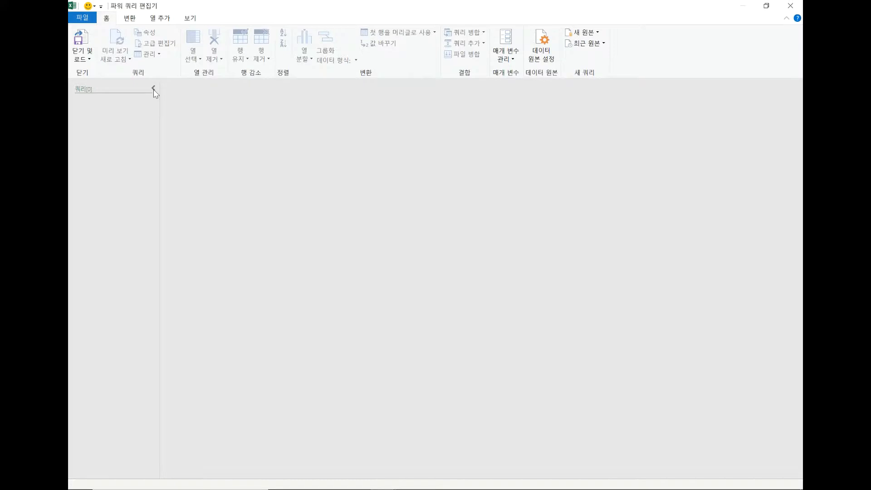
left_click(593, 34)
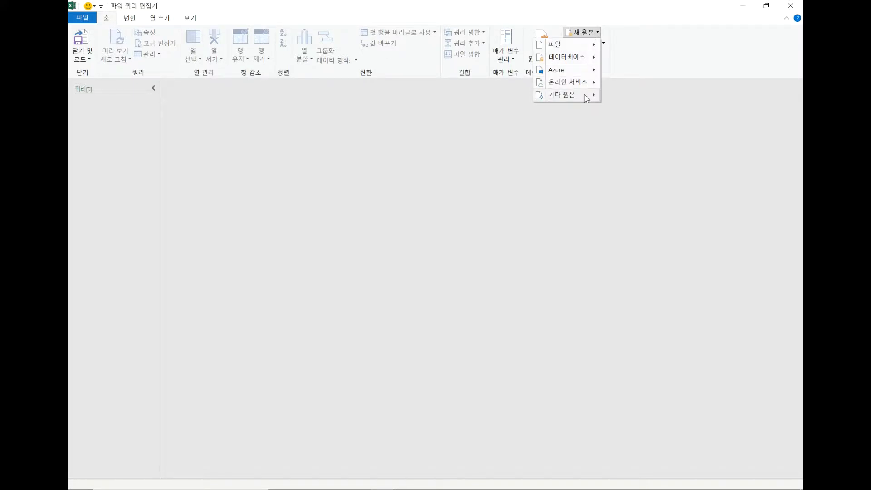
mouse_move(585, 99)
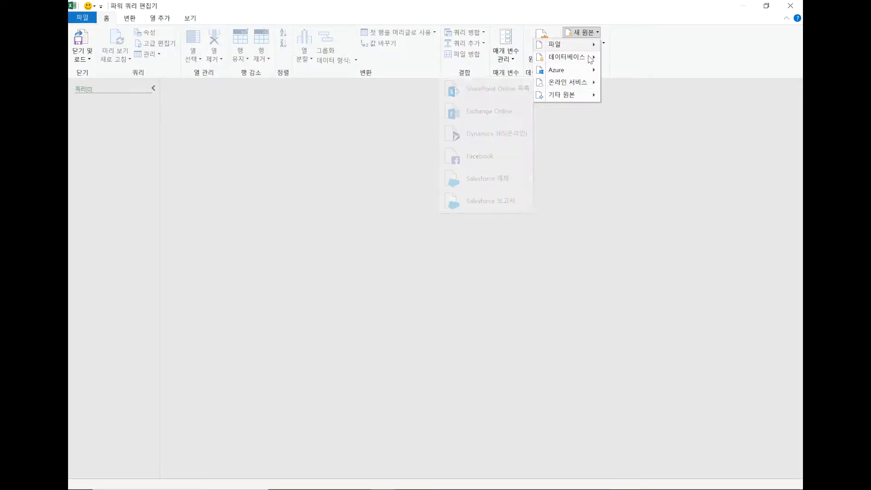
mouse_move(589, 61)
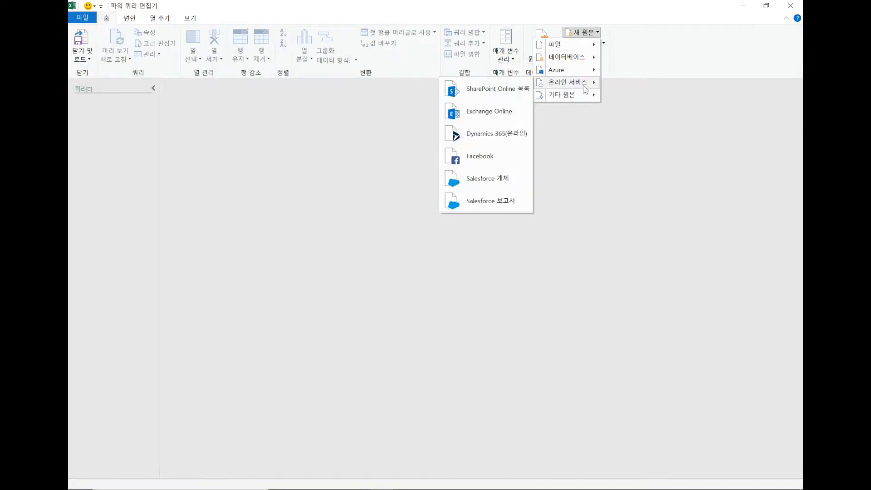
left_click(583, 208)
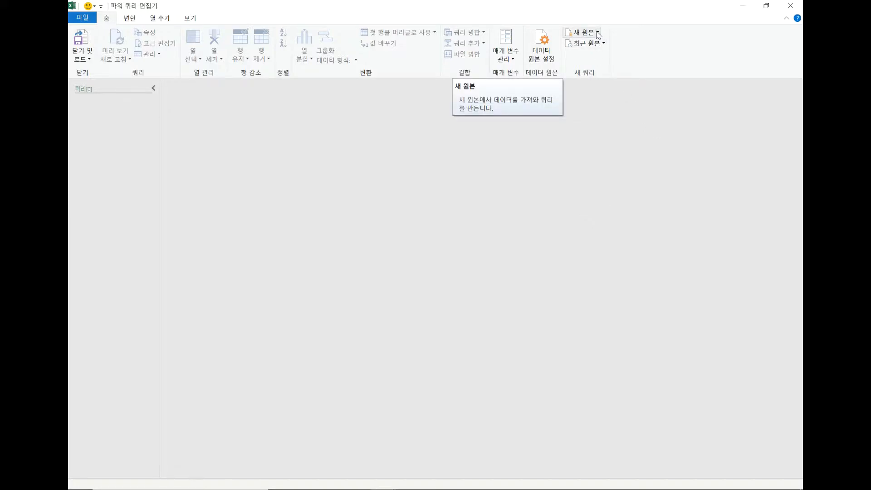
Add a new folder (폴더) source pointing to the 파워쿼리엑셀파일통합 folder inside 예제 on the desktop.
left_click(597, 33)
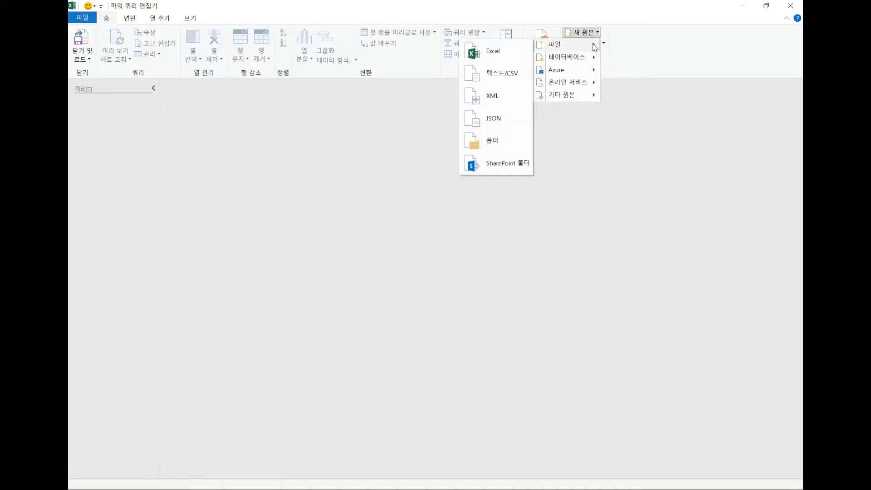
left_click(497, 141)
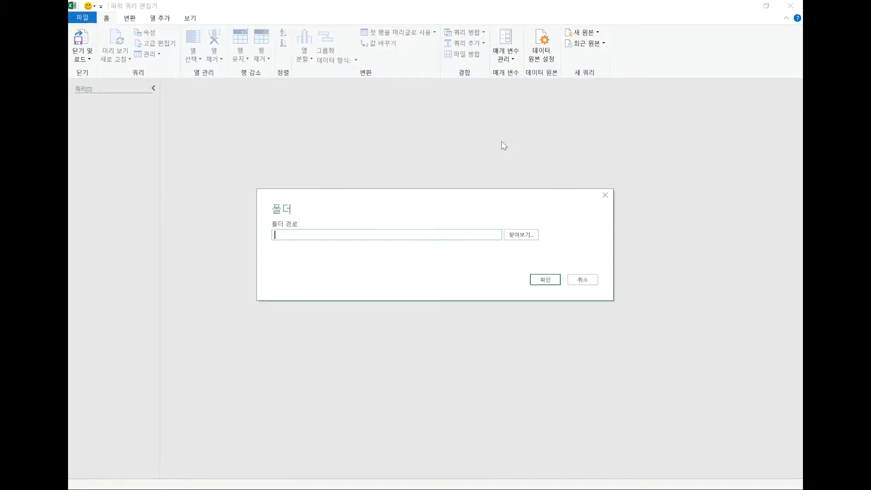
left_click(518, 236)
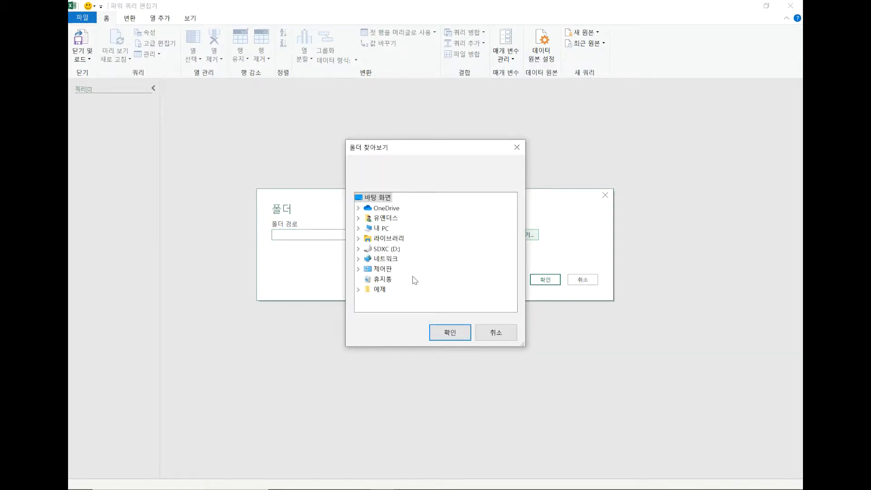
left_click(379, 289)
left_click(438, 301)
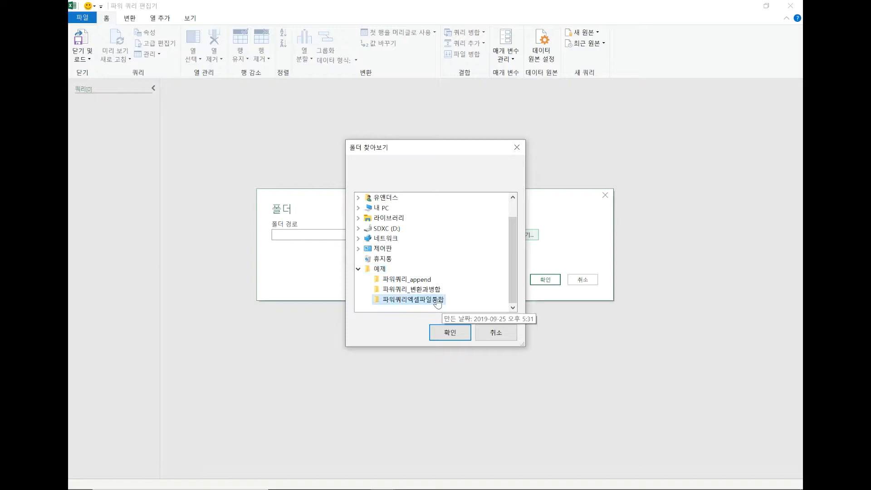
left_click(450, 332)
left_click(546, 282)
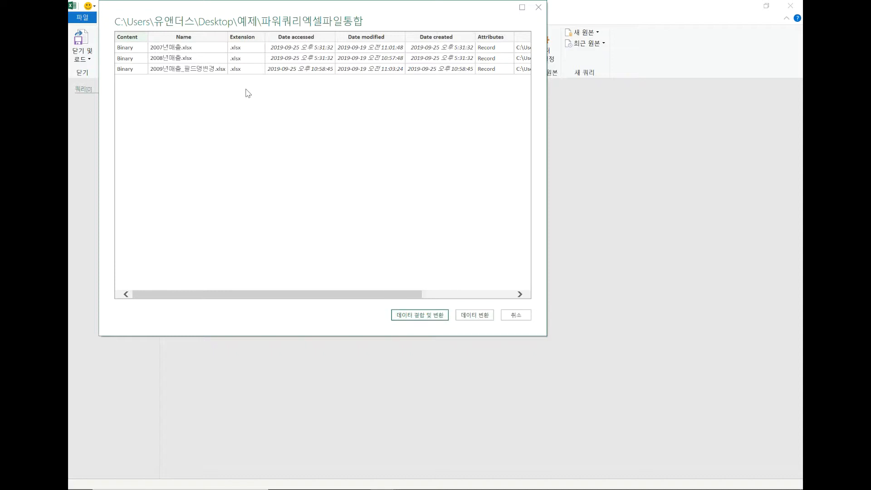
Combine and transform the folder's files, using the first file as the sample and extracting Sheet1.
left_click(442, 318)
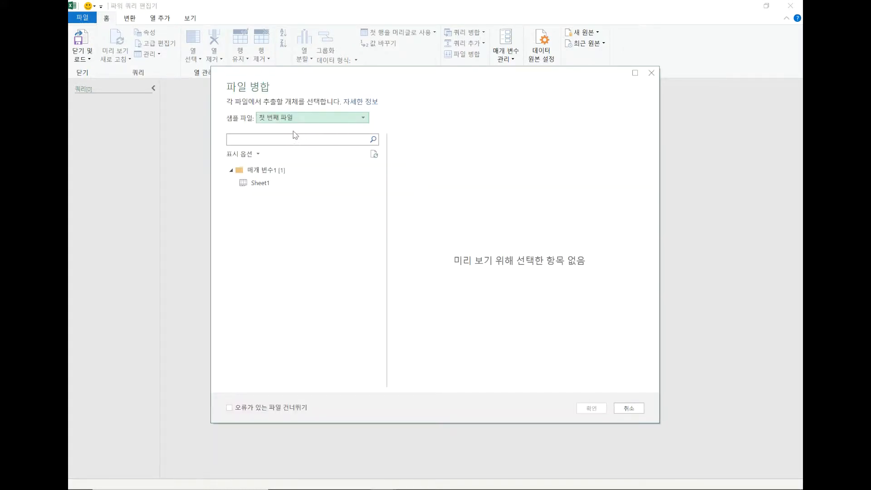
left_click(265, 185)
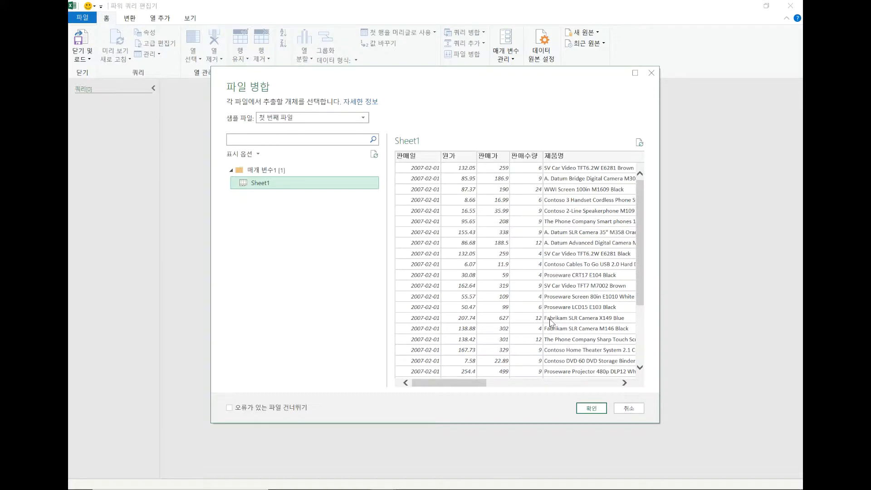
left_click(591, 408)
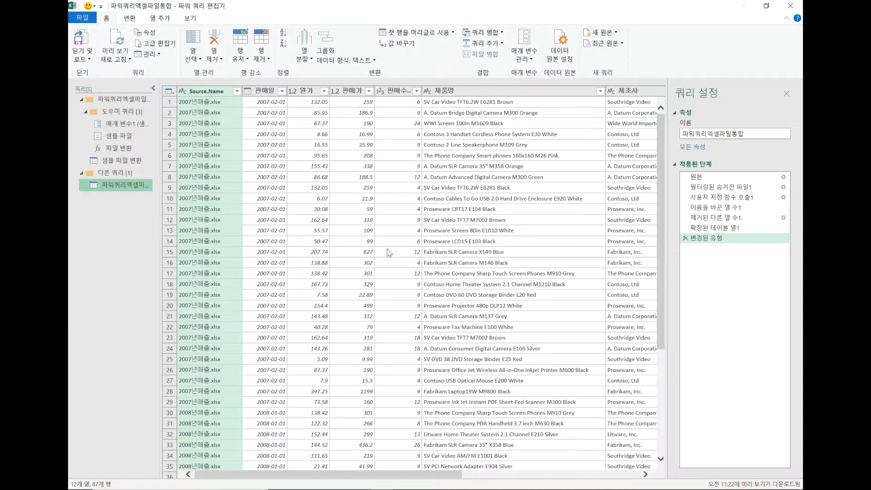
Close the editor and load the combined query as a connection only (연결만 만들기).
scroll(366, 320, "down", 17)
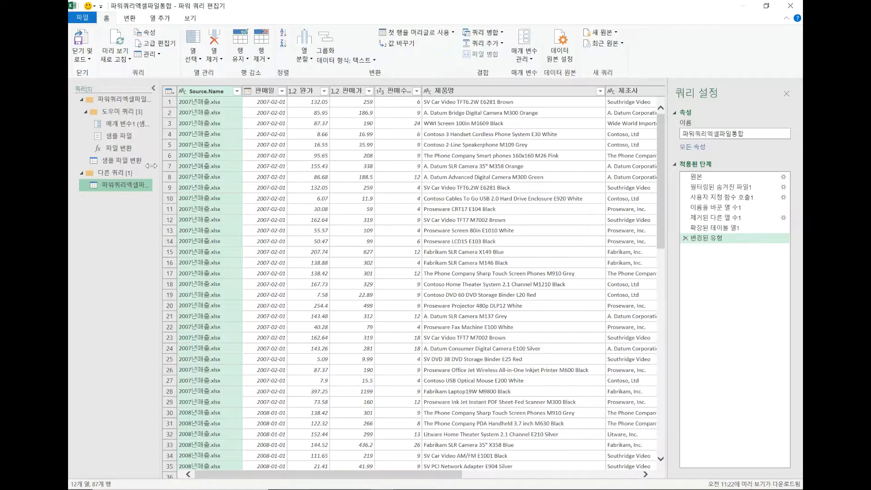
left_click(86, 60)
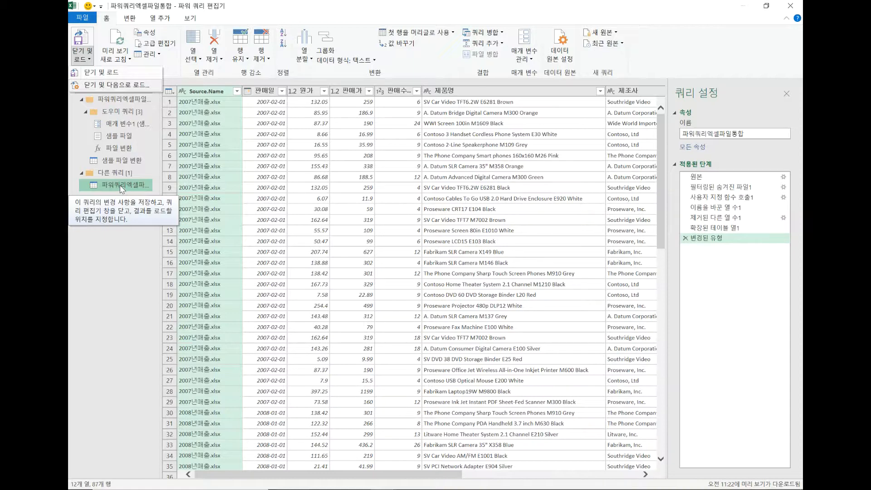
left_click(109, 86)
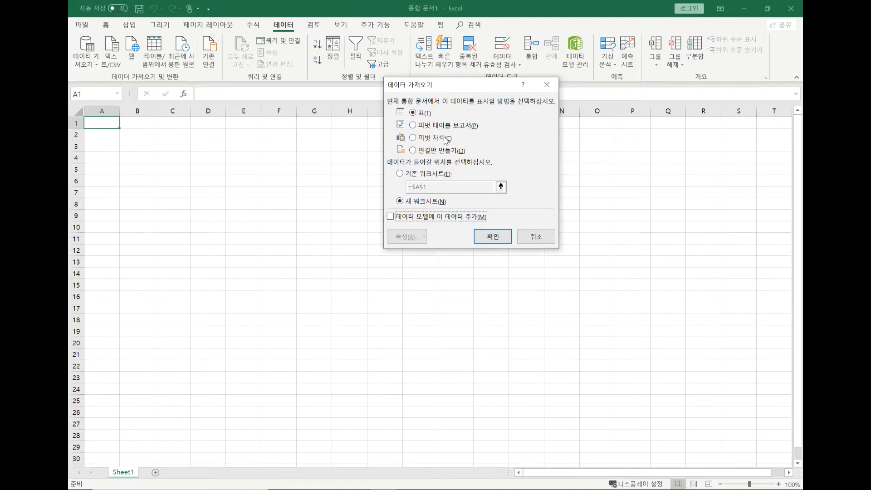
left_click(444, 154)
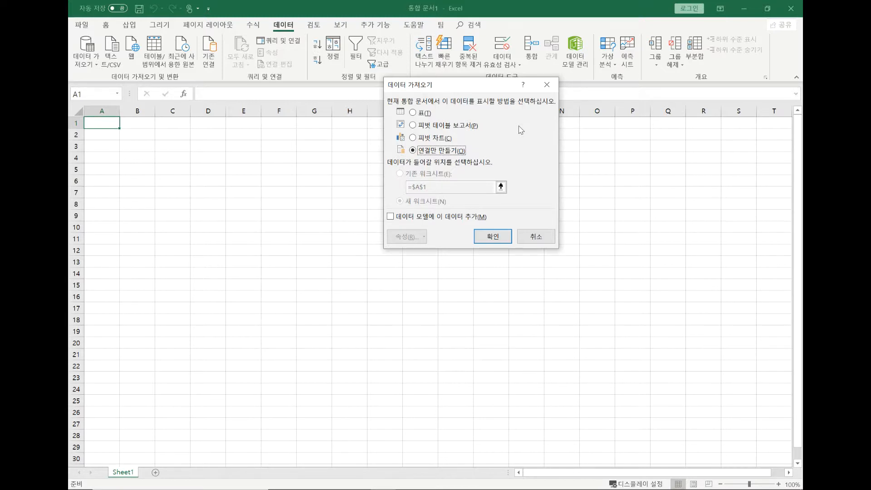
left_click(495, 236)
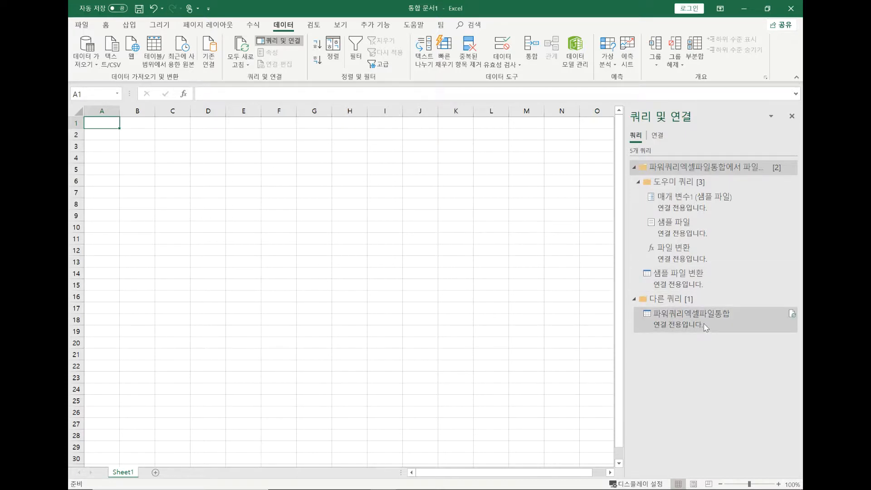
Hide the workbook's queries and connections (쿼리 및 연결) list and show it again.
mouse_move(705, 326)
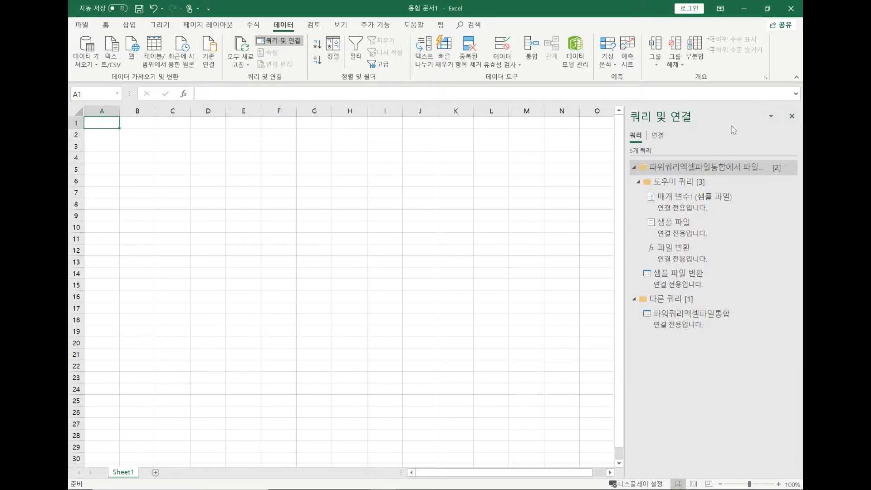
left_click(791, 119)
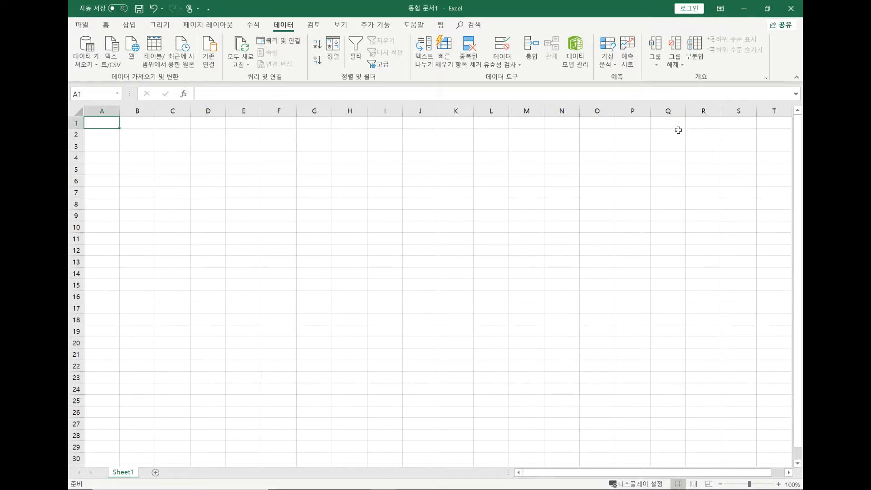
left_click(290, 45)
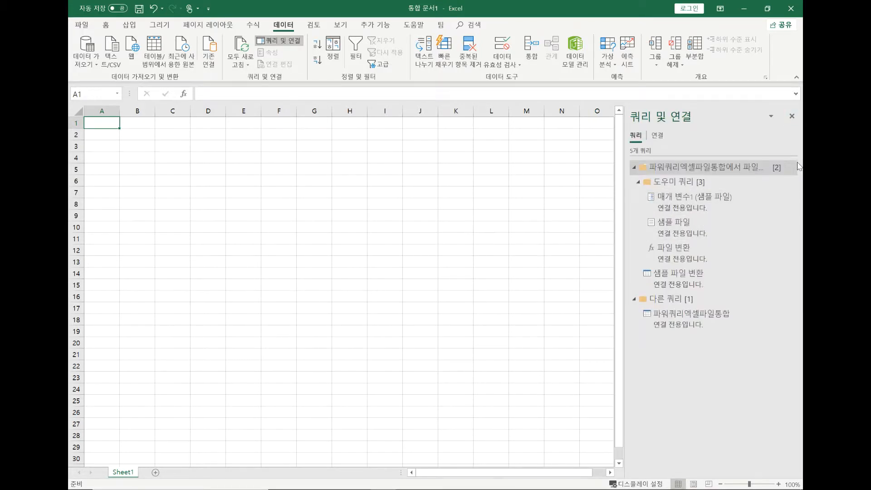
Reopen the 파워쿼리엑셀파일통합 query in the Power Query Editor, remove its Source.Name column, and close and load it.
left_click(686, 313)
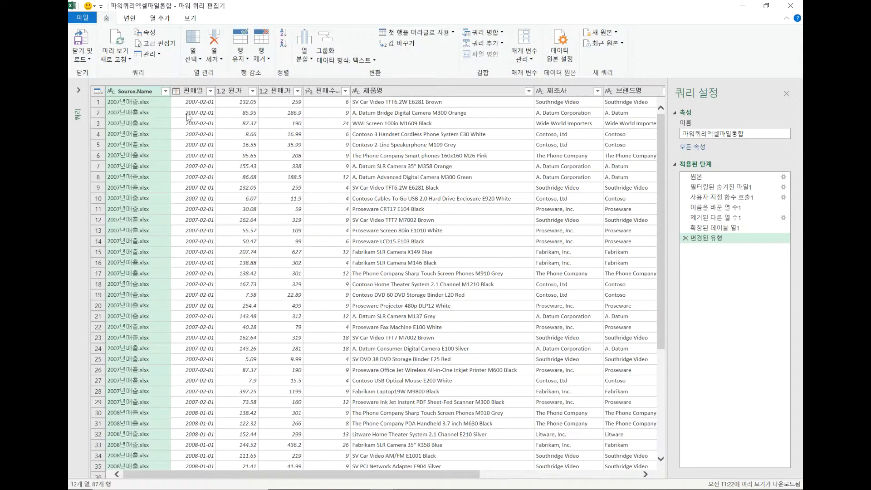
right_click(150, 93)
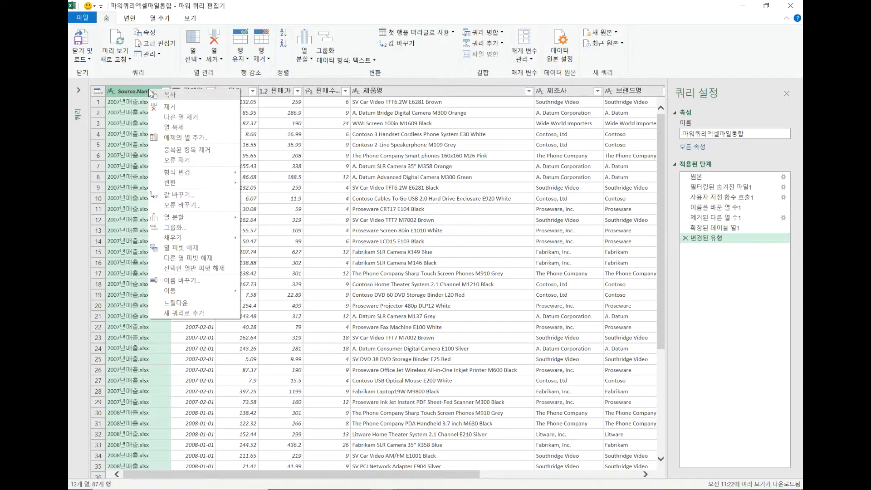
left_click(167, 107)
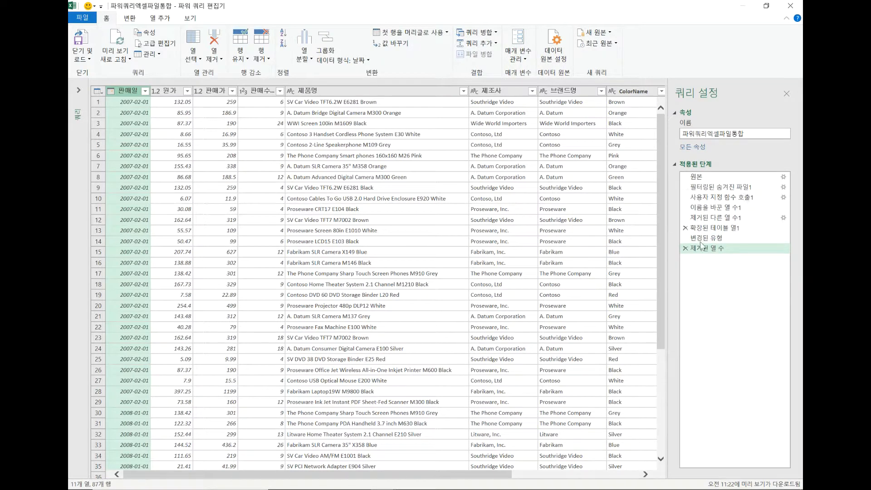
left_click(84, 59)
left_click(93, 72)
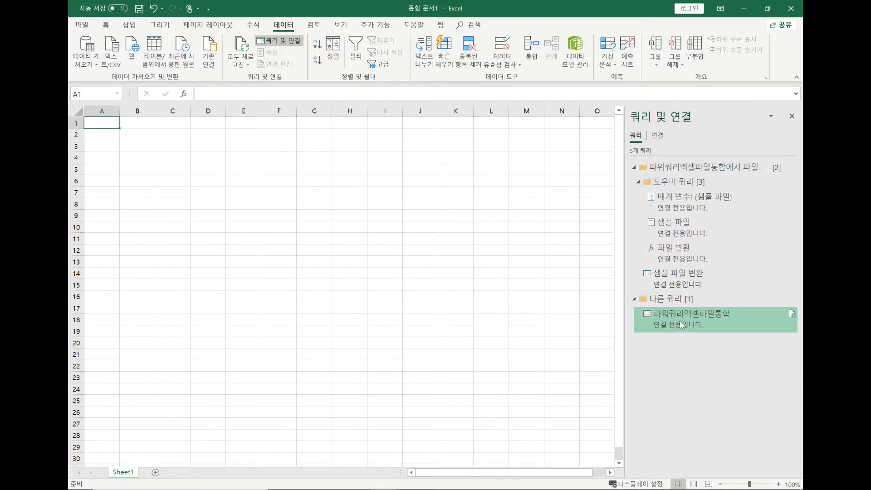
Load the 파워쿼리엑셀파일통합 query as a PivotTable report (피벗 테이블 보고서) at cell A1 of the existing worksheet.
mouse_move(679, 320)
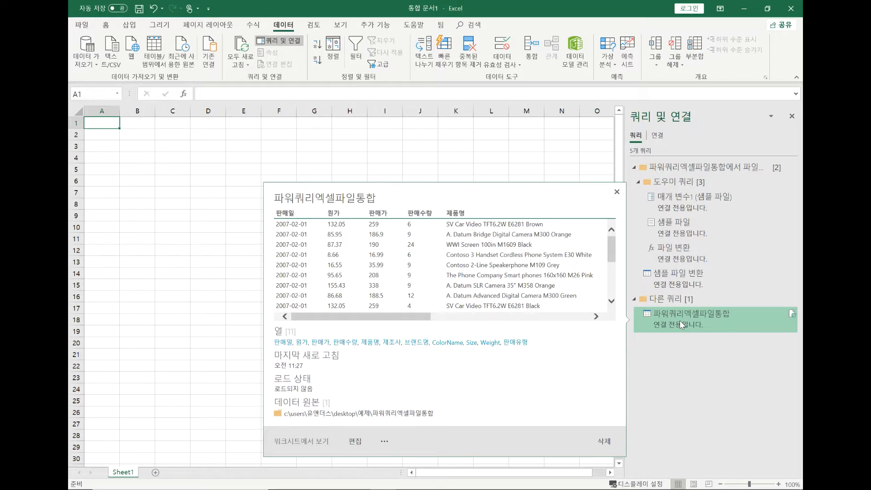
right_click(679, 320)
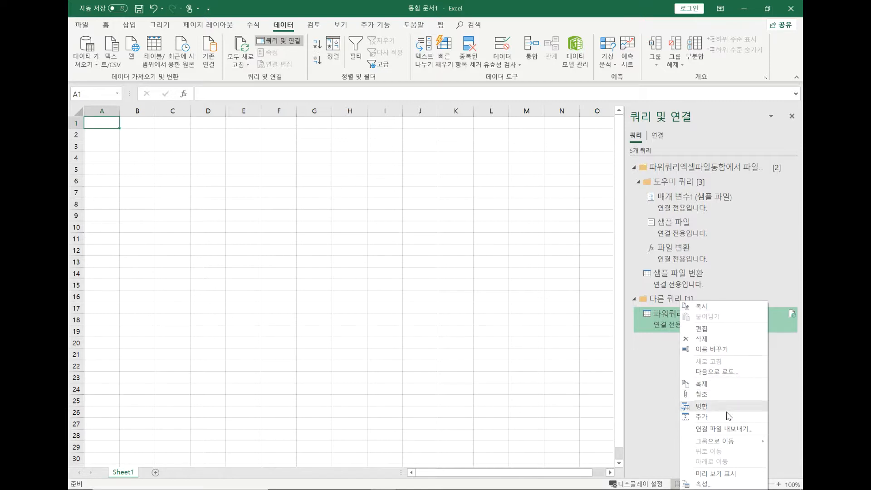
left_click(716, 371)
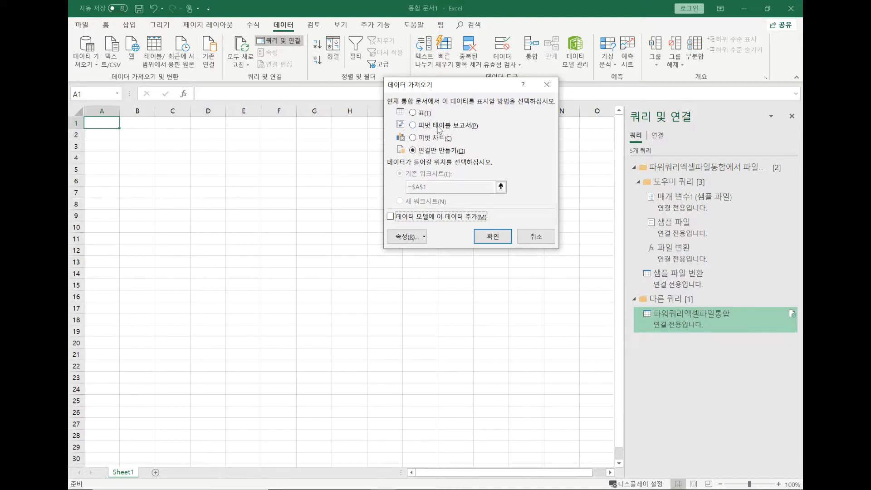
left_click(438, 127)
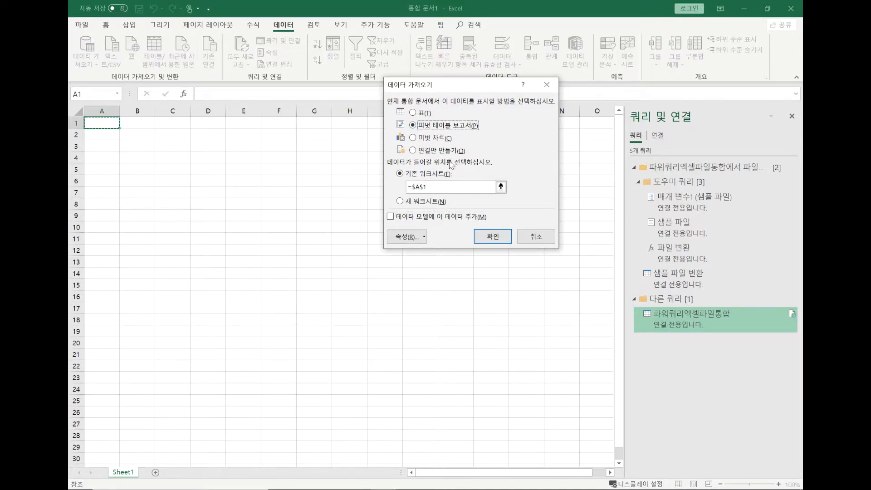
left_click(492, 236)
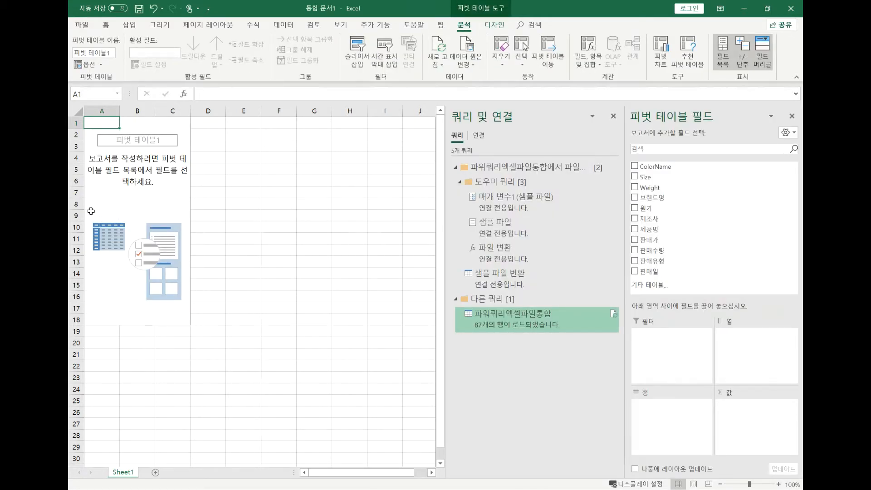
Lay out the PivotTable with 브랜드명 as rows and the sum of 원가 as values, and hide the side panes.
left_click_drag(655, 199, 667, 410)
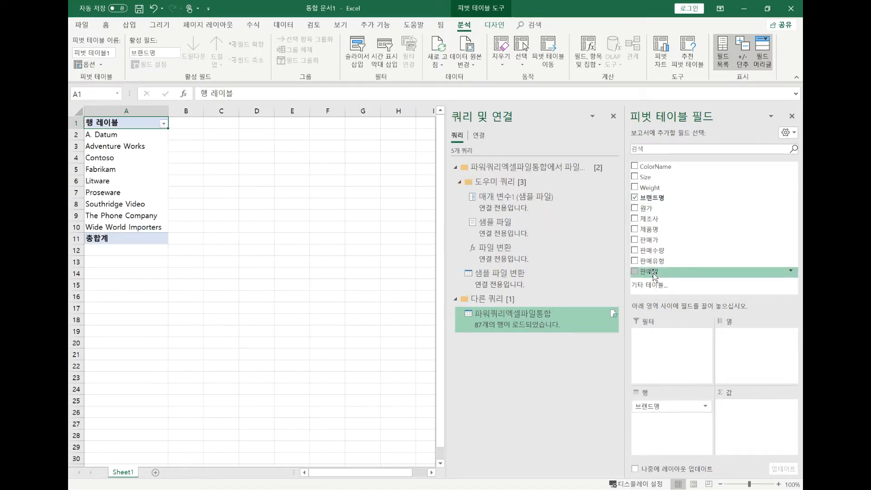
left_click_drag(654, 208, 754, 408)
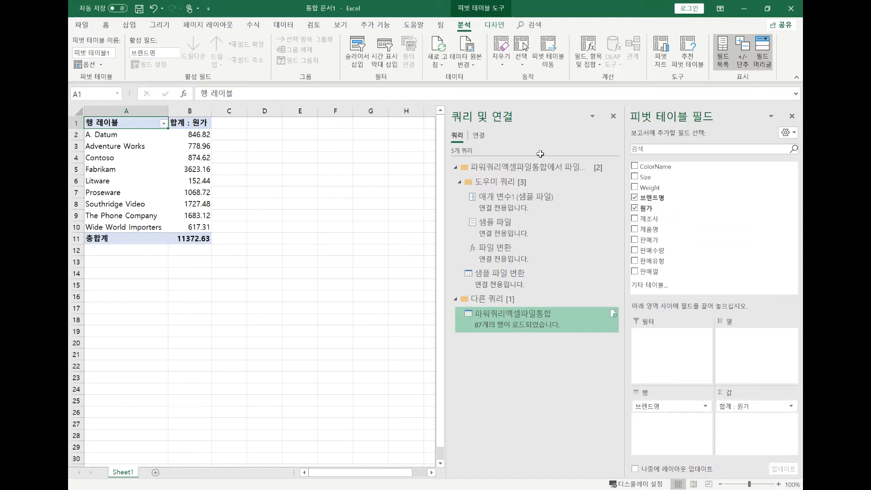
left_click(613, 116)
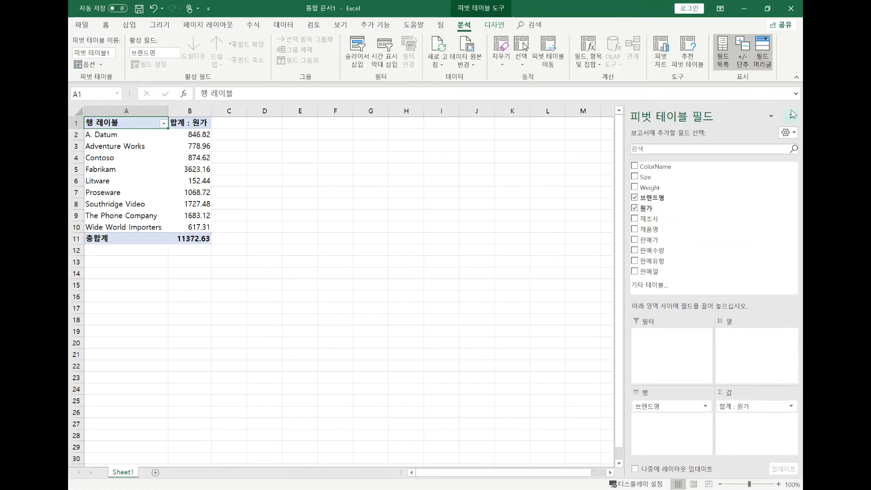
left_click(414, 195)
left_click(195, 169)
left_click(161, 192)
left_click(190, 214)
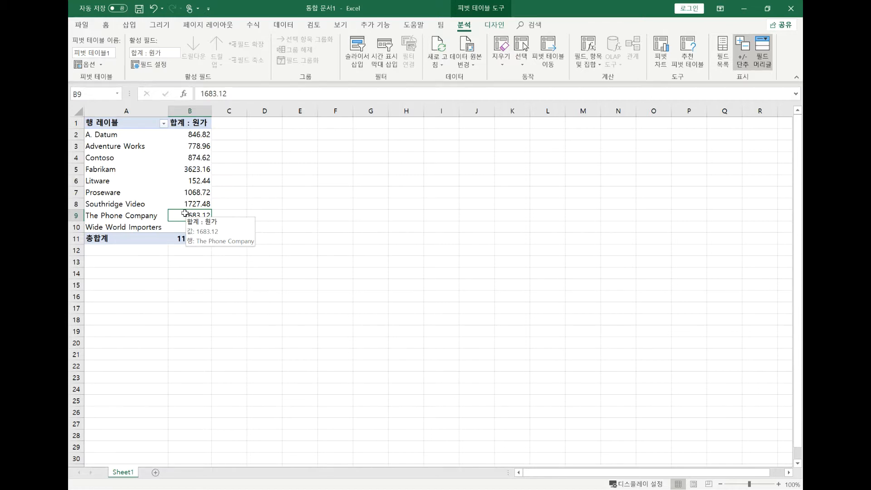
Add a new worksheet to the workbook and return to the PivotTable on Sheet1.
left_click(154, 472)
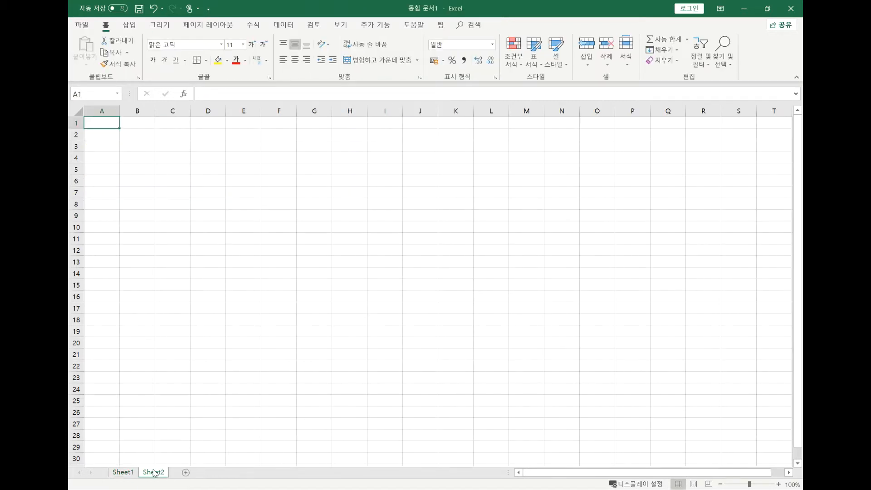
left_click(122, 472)
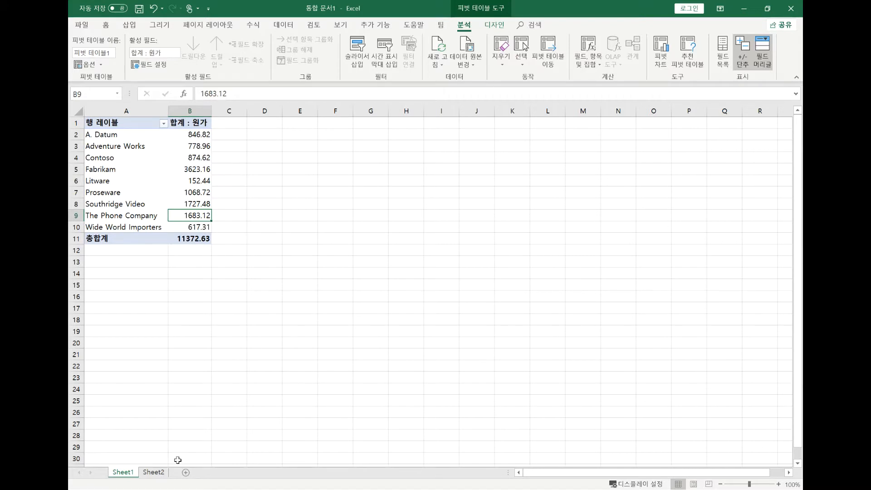
left_click(159, 474)
right_click(160, 474)
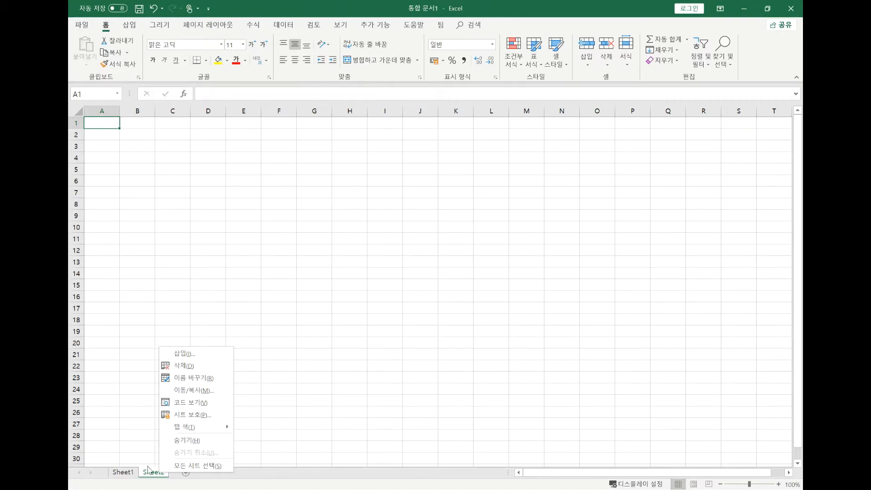
left_click(126, 474)
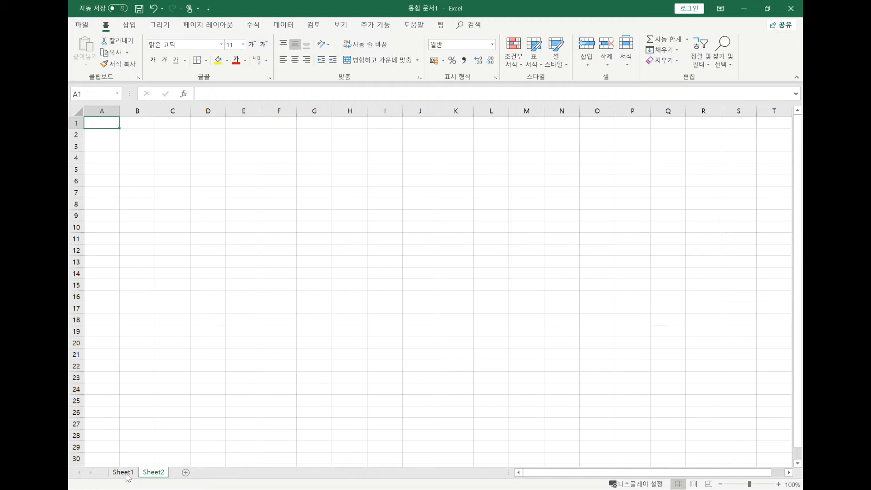
right_click(156, 475)
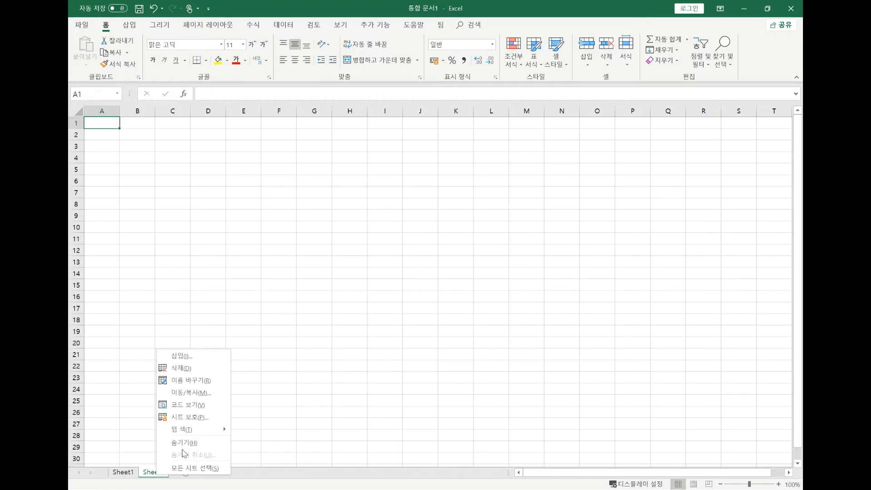
left_click(126, 405)
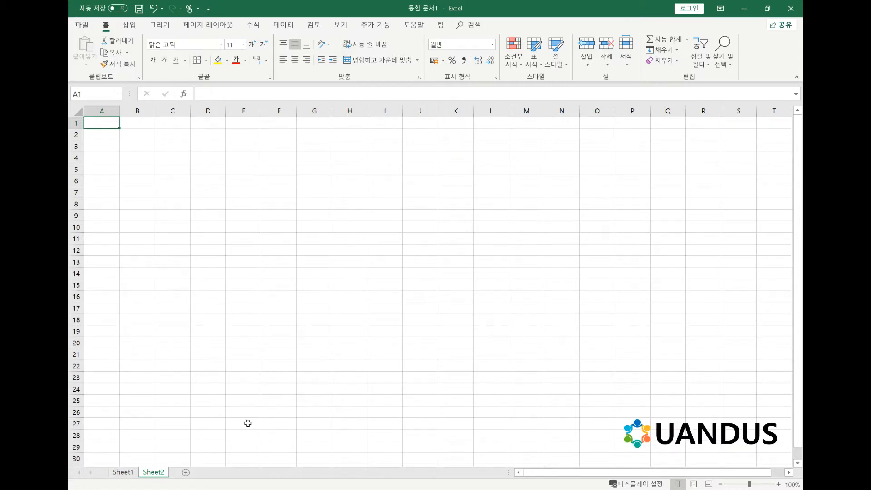
left_click(128, 473)
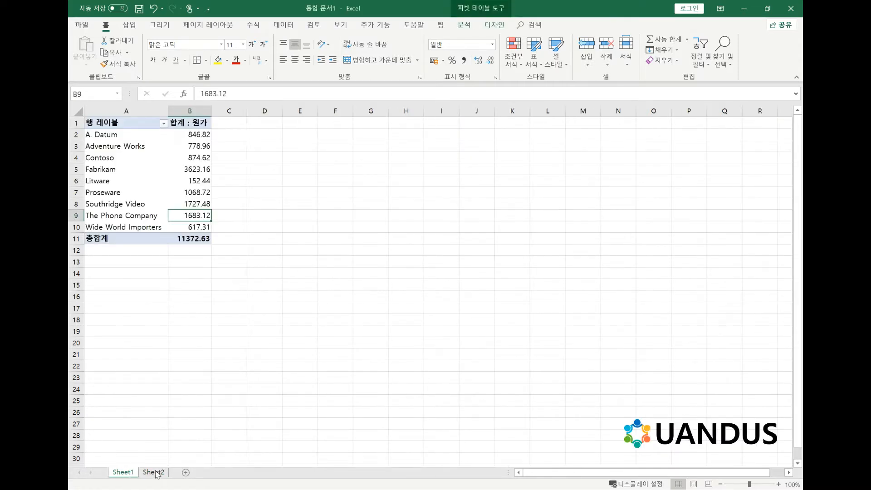
left_click(186, 203)
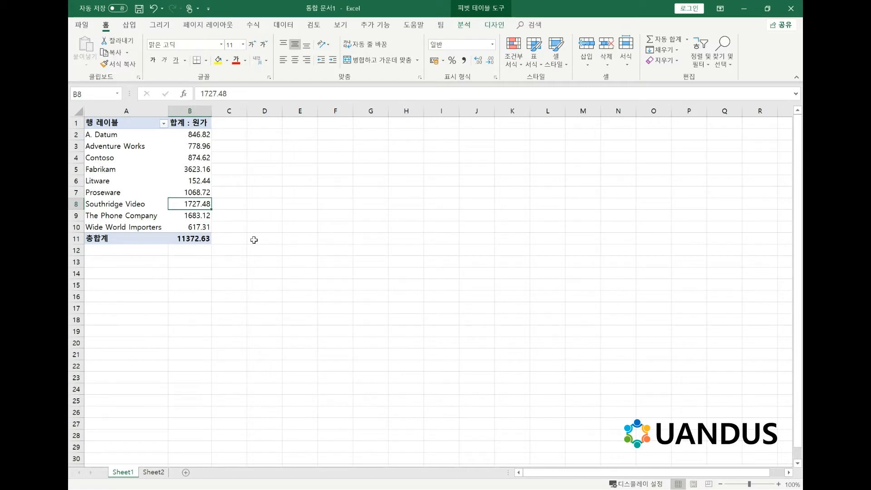
mouse_move(195, 203)
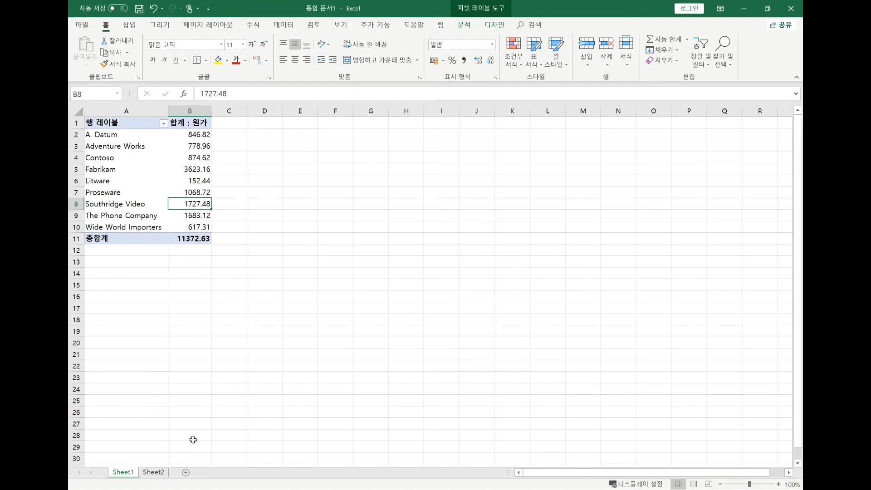
Show the queries and connections list and open the load options (다음으로 로드) of the 파워쿼리엑셀파일통합 query.
left_click(284, 25)
left_click(276, 41)
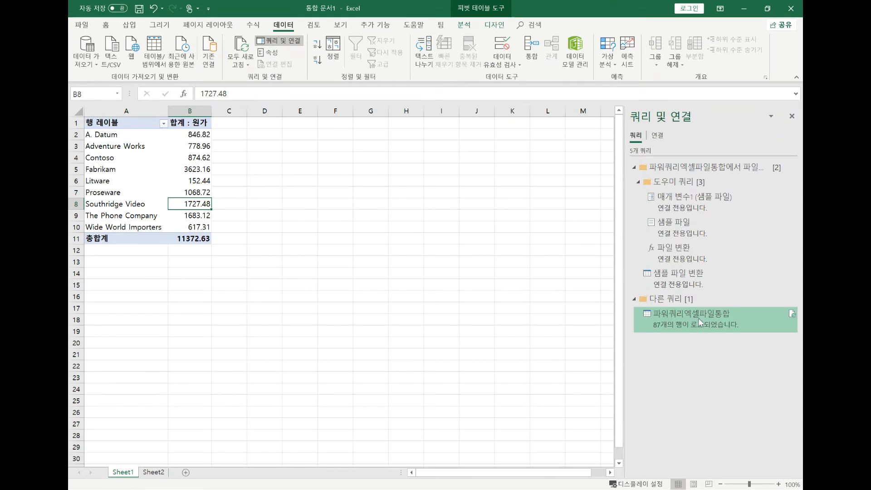
mouse_move(700, 322)
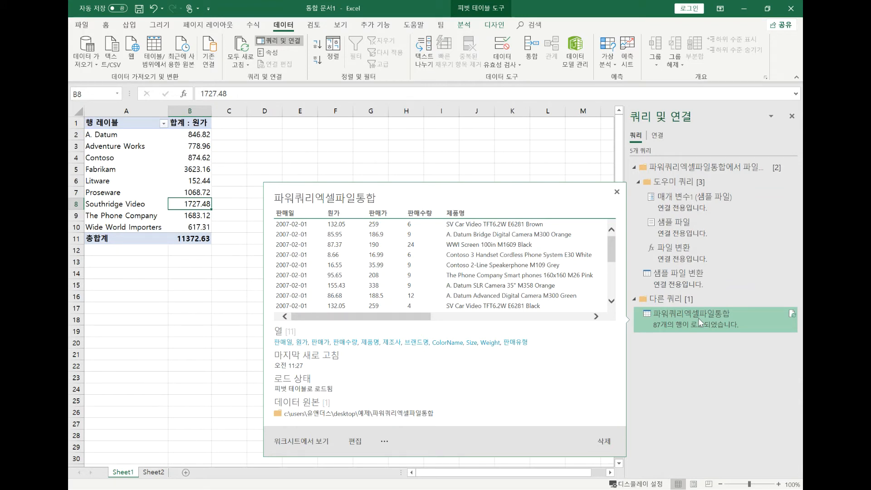
right_click(701, 322)
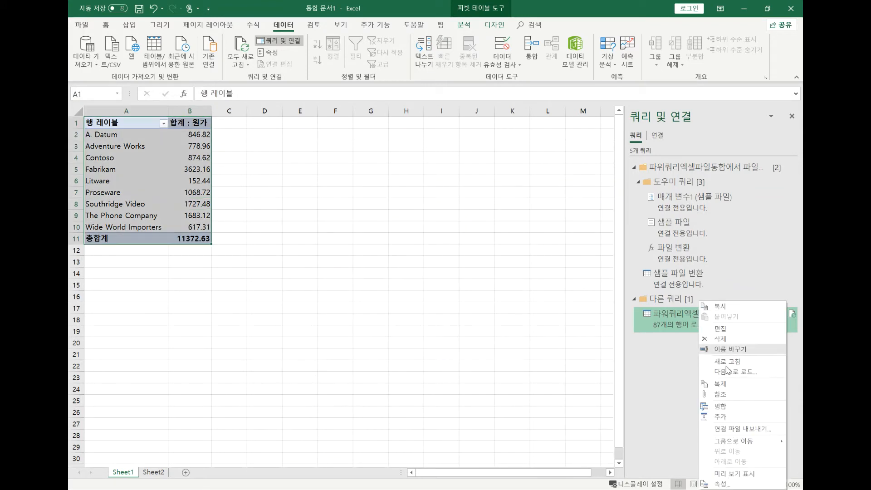
left_click(737, 372)
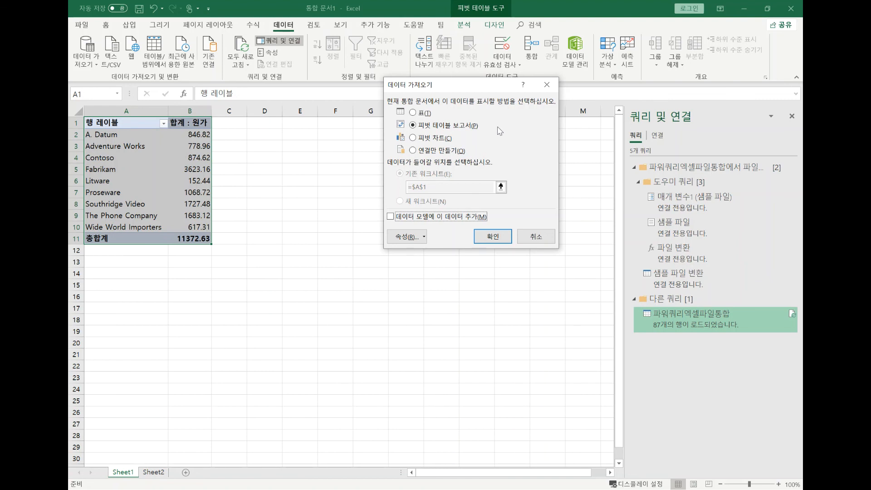
left_click_drag(472, 85, 347, 58)
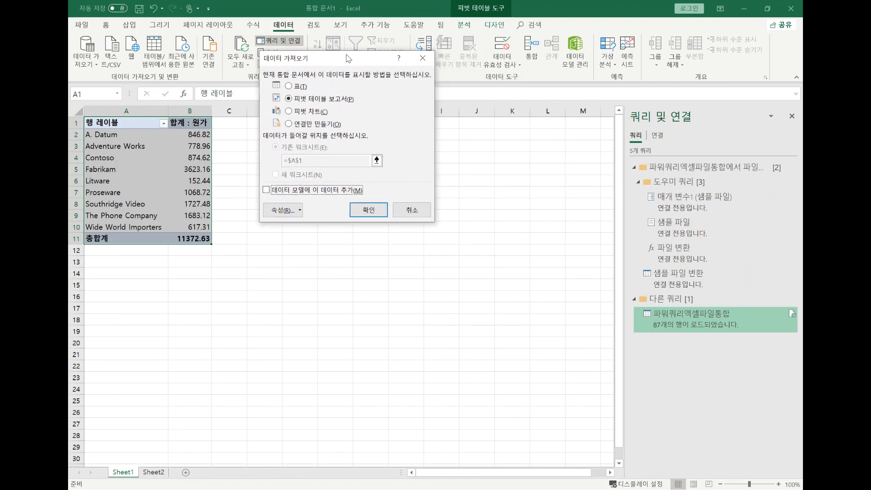